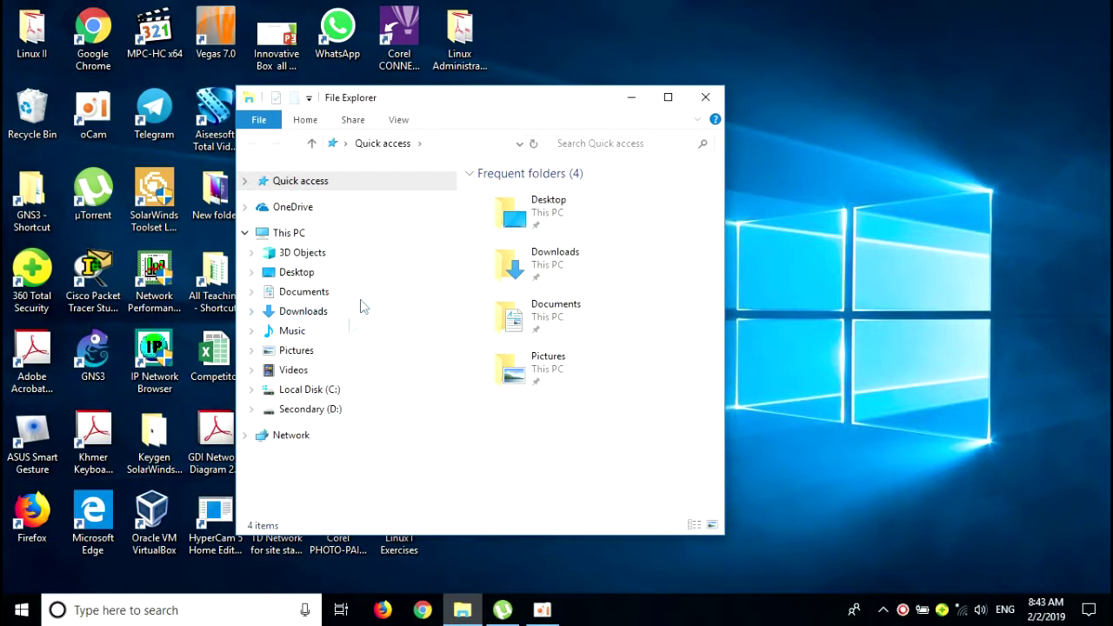
Step: Open Computer Management from This PC and display Device Manager's hardware categories
right_click(285, 235)
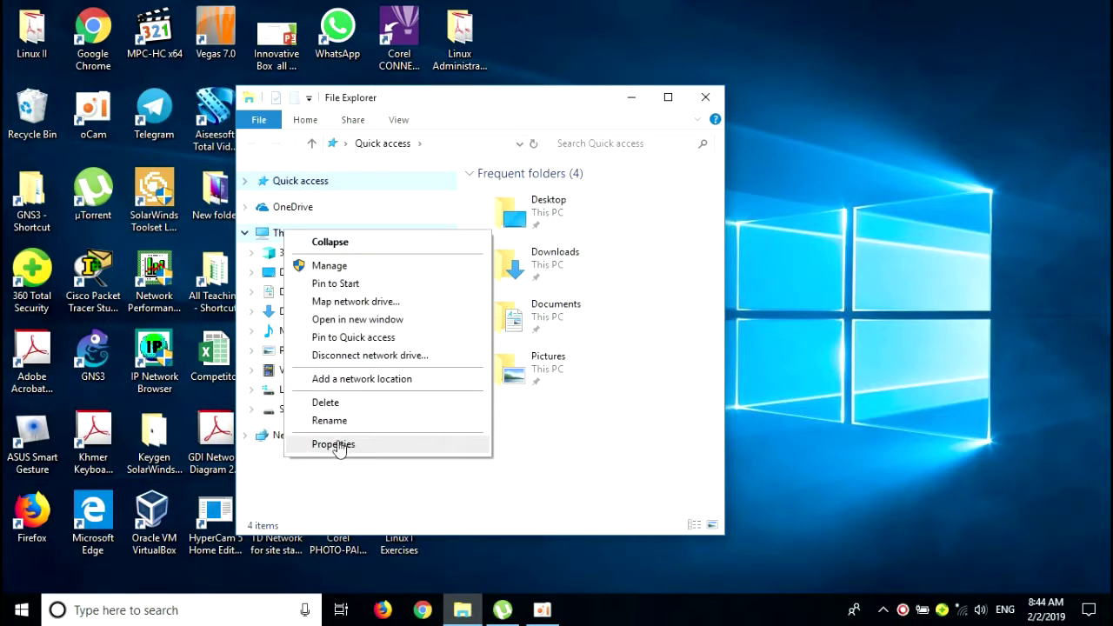
click(331, 269)
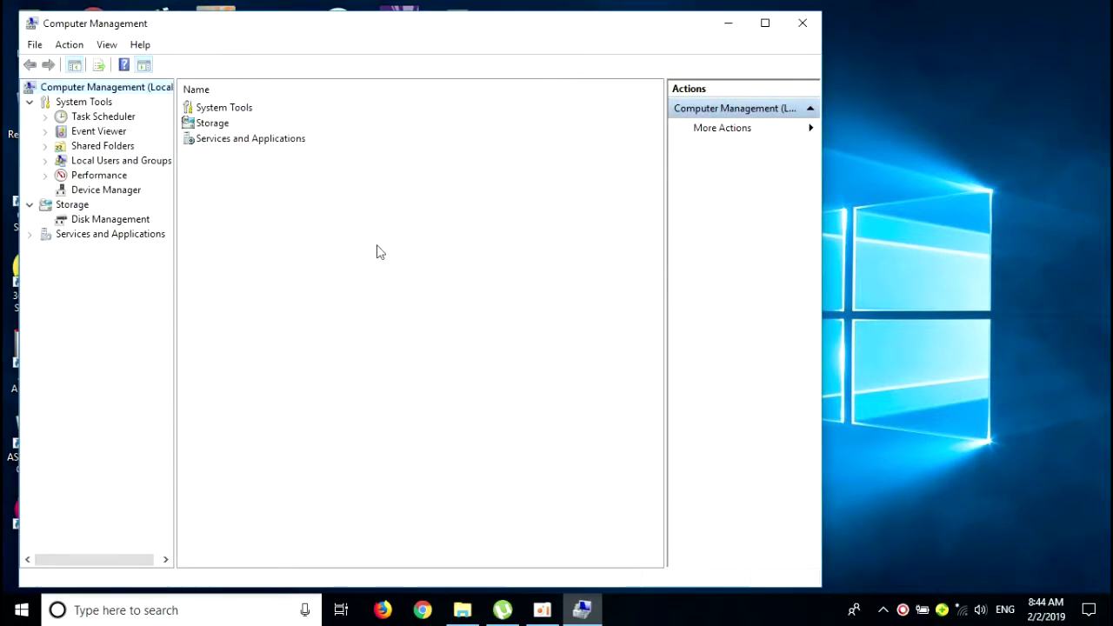
click(102, 191)
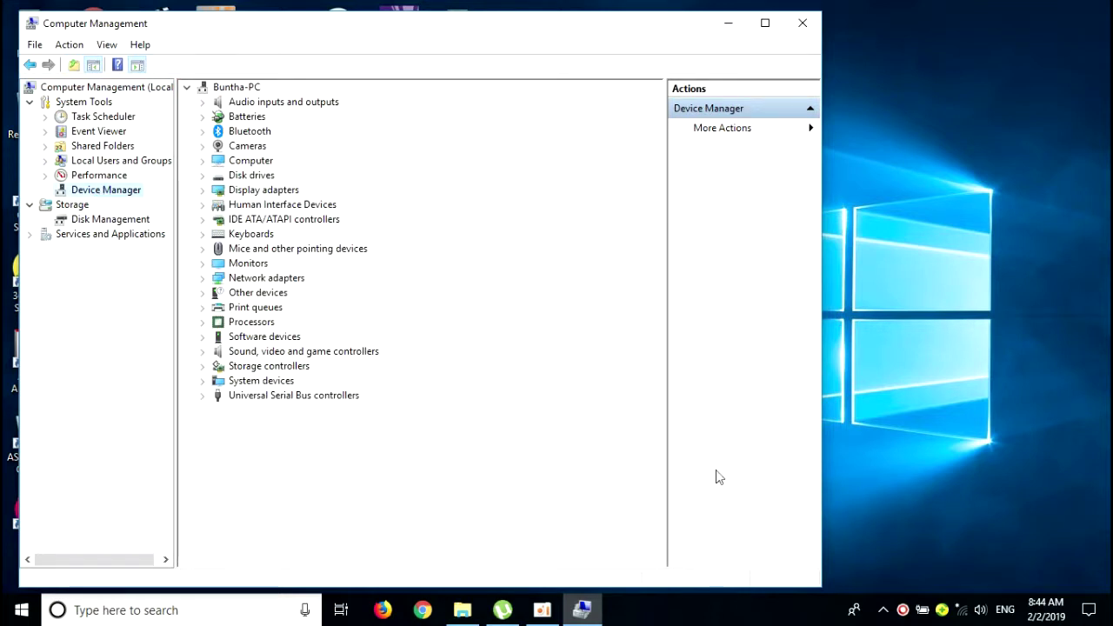
Step: Open Network Connections from the Network & Internet settings, then close Settings
right_click(960, 611)
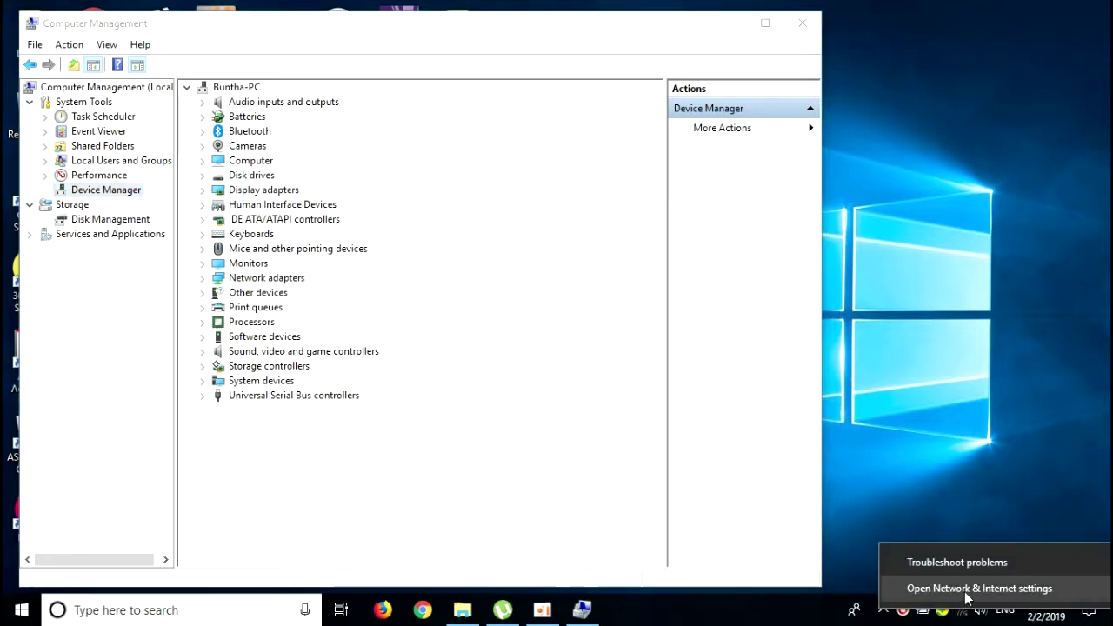
click(966, 589)
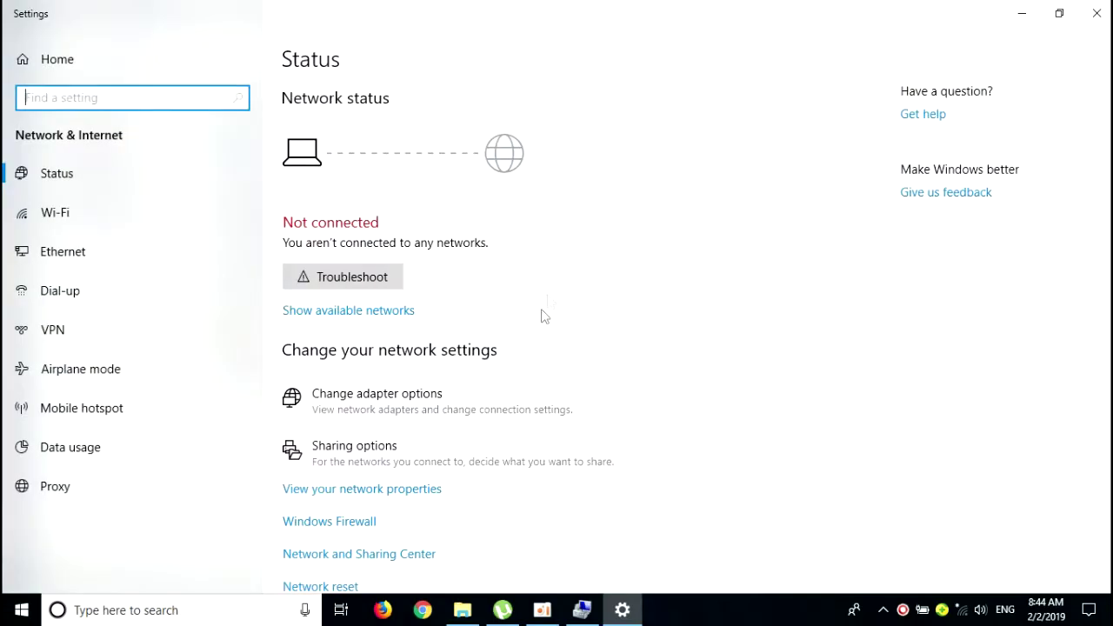
click(382, 399)
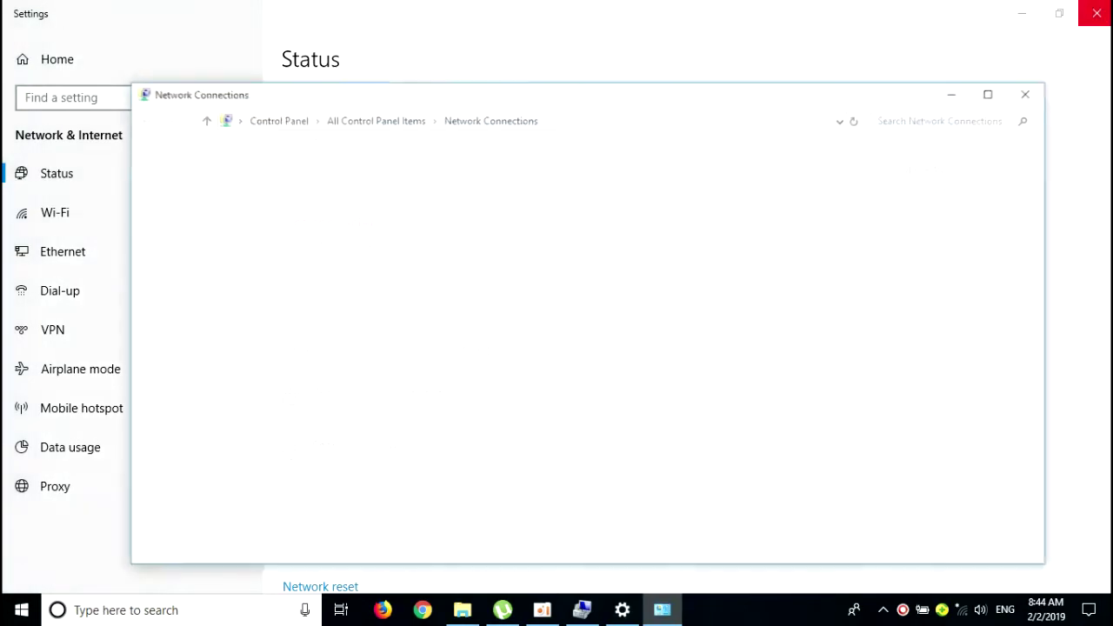
click(1097, 13)
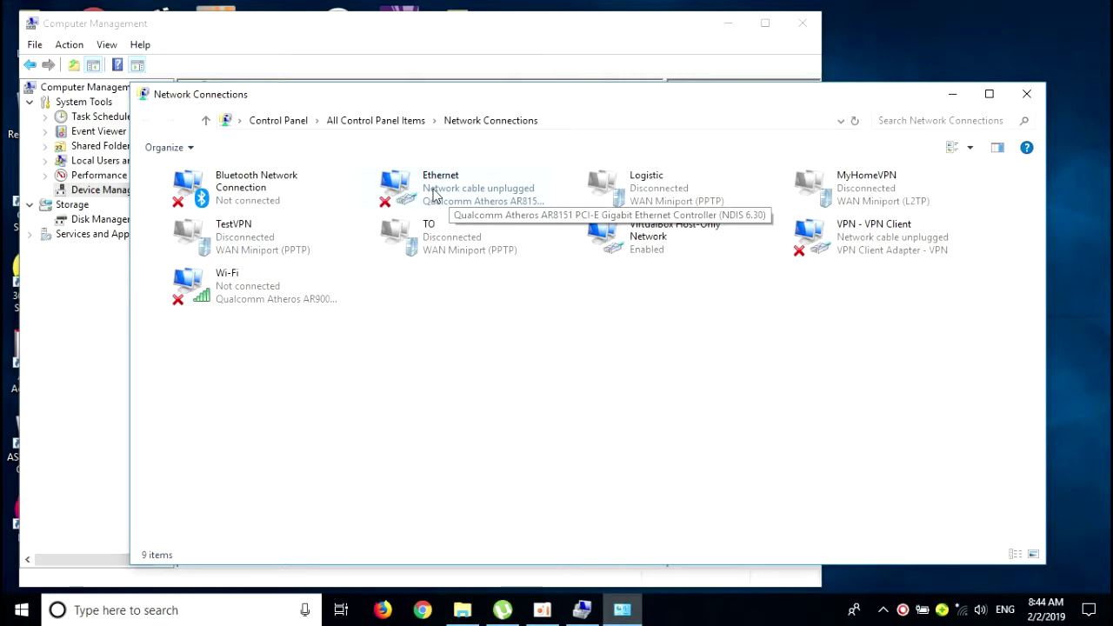
Step: Position Network Connections beside the device list and bring Computer Management back to front
click(235, 296)
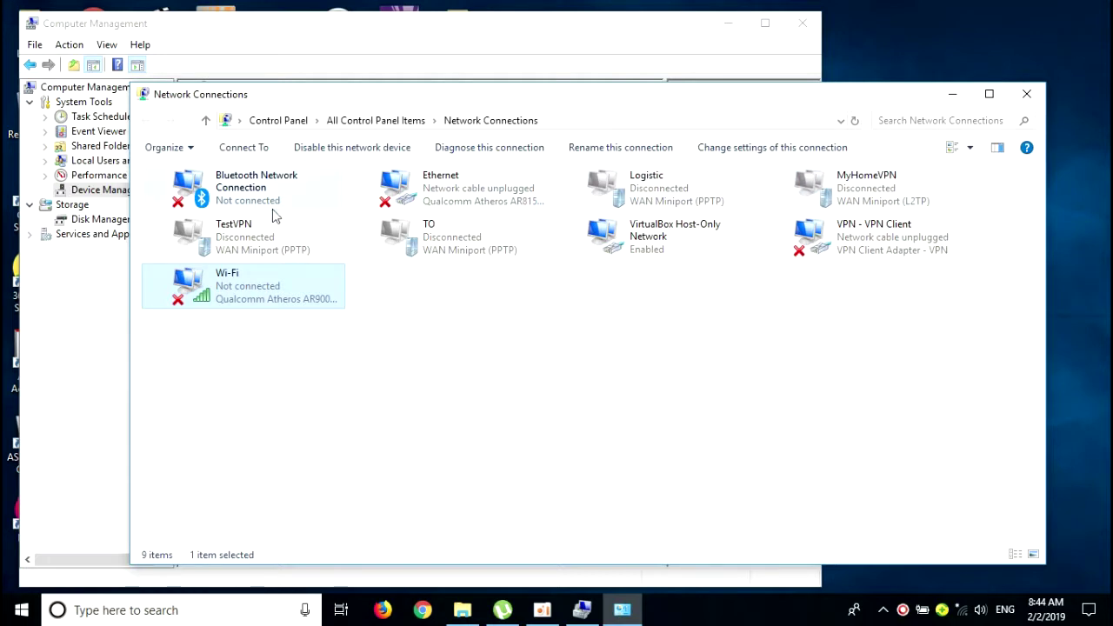
click(505, 47)
click(883, 106)
drag(476, 100, 670, 168)
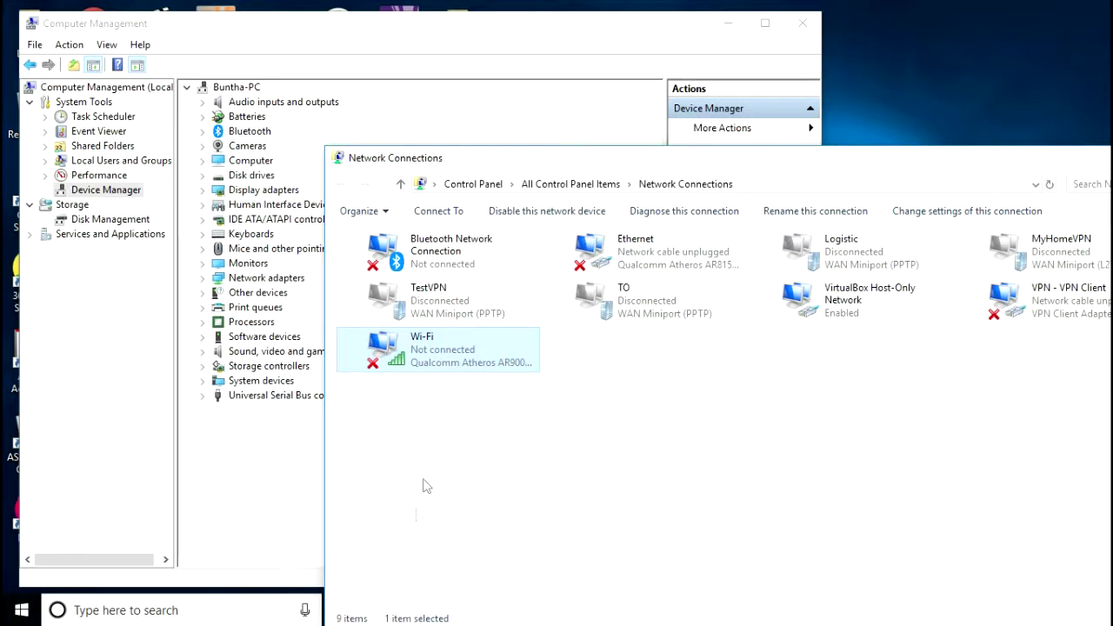
click(520, 489)
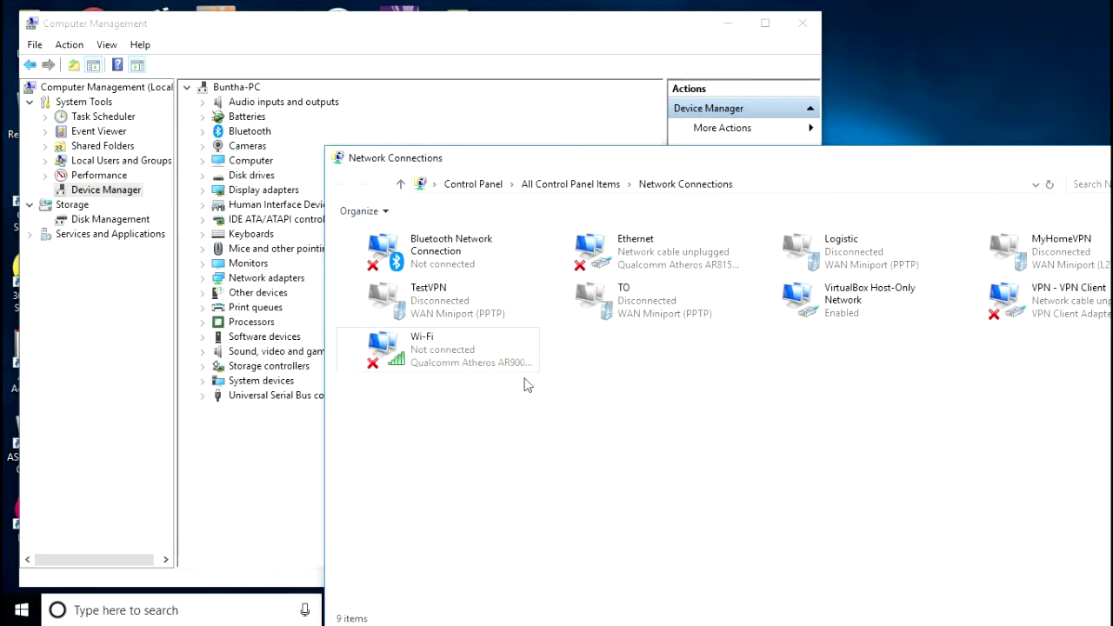
click(209, 30)
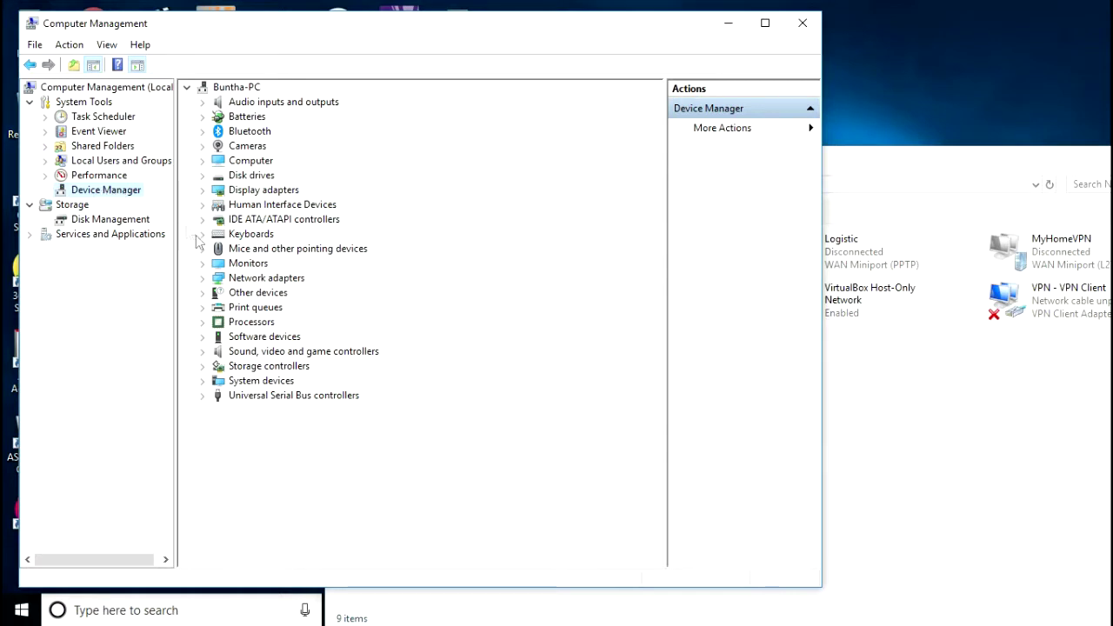
Step: With Network adapters selected, start the Add Legacy Hardware wizard past its welcome page
click(261, 279)
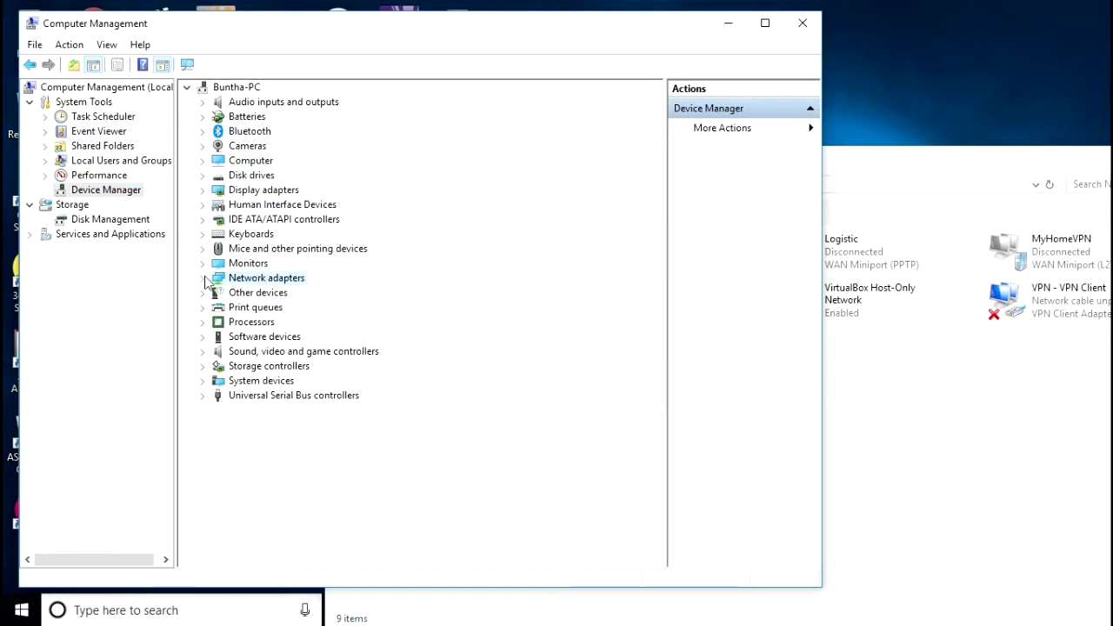
click(80, 48)
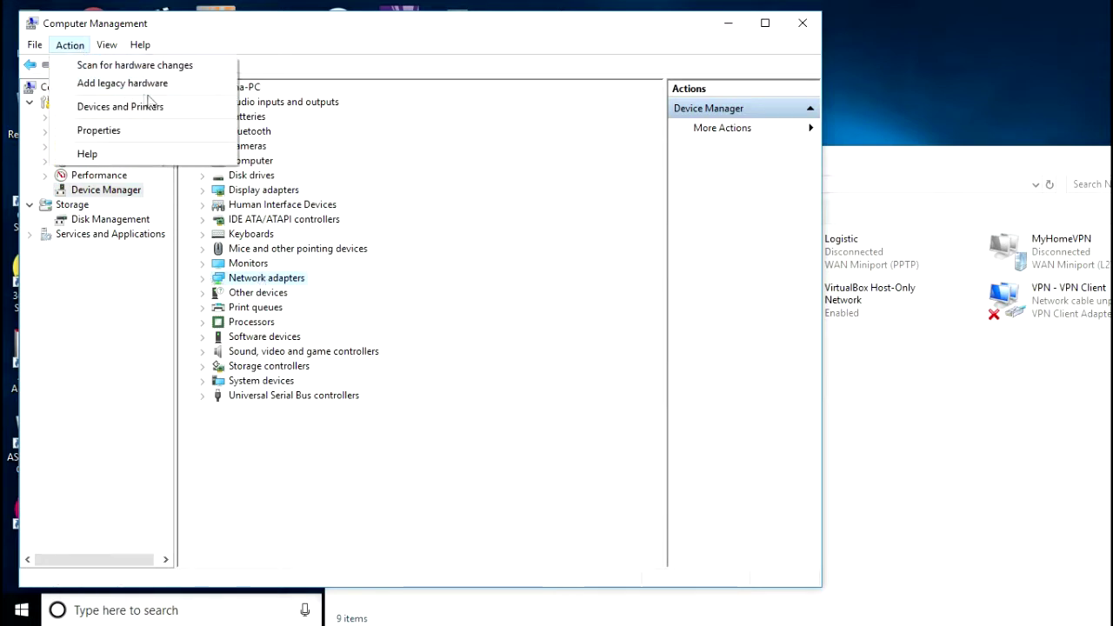
click(123, 84)
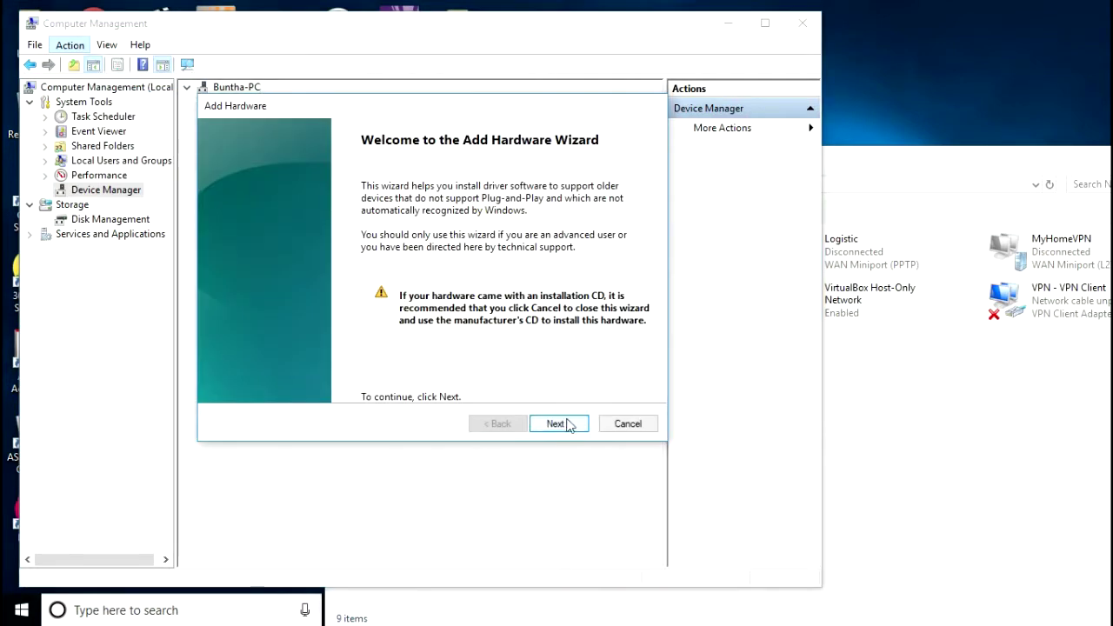
click(564, 424)
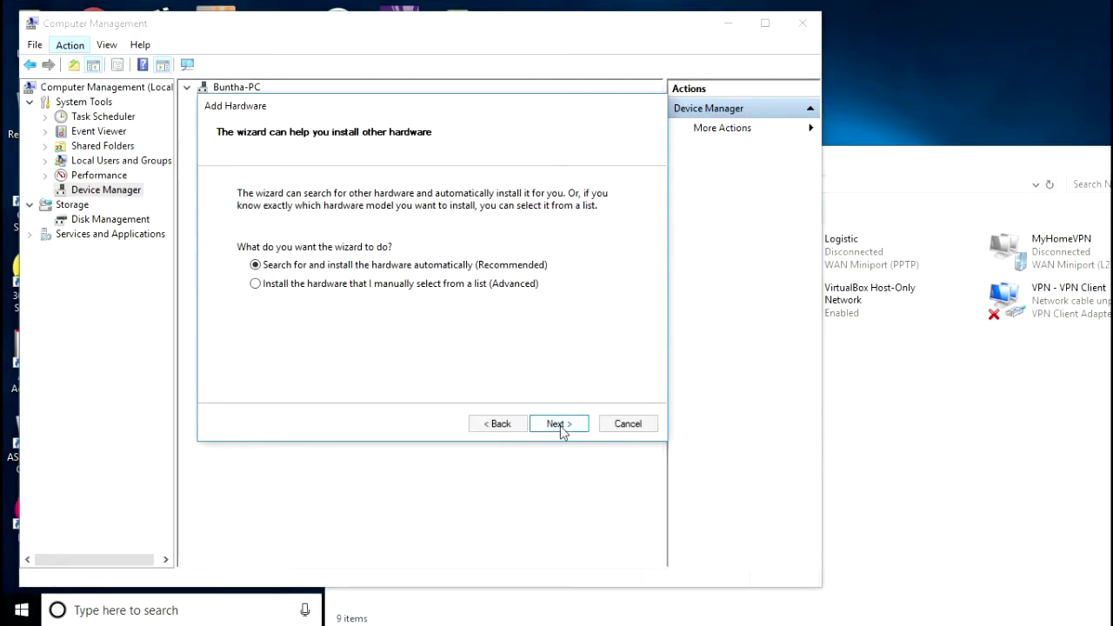
Step: Choose manual hardware selection and pick Network adapters as the hardware type
click(294, 285)
click(561, 423)
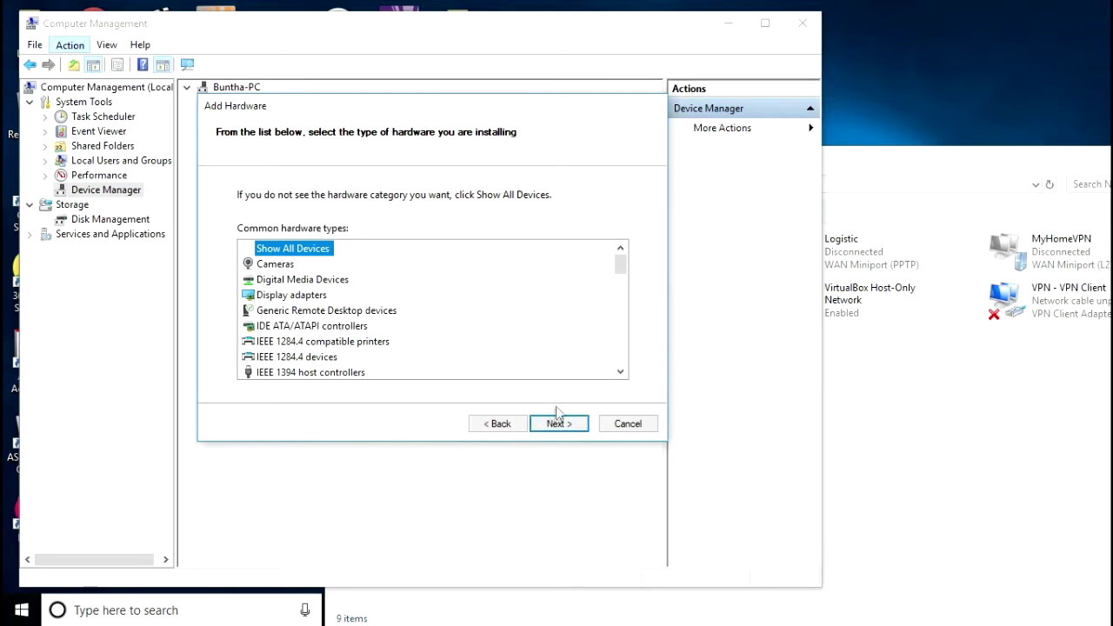
scroll(313, 329, down, 1)
scroll(311, 331, down, 1)
scroll(308, 332, down, 2)
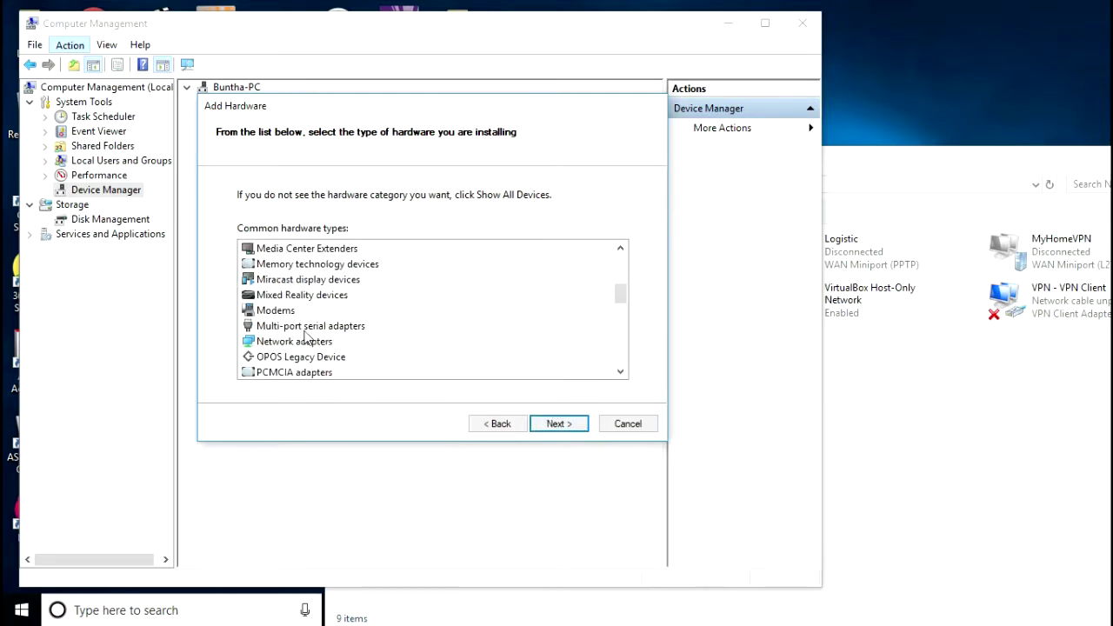
click(301, 297)
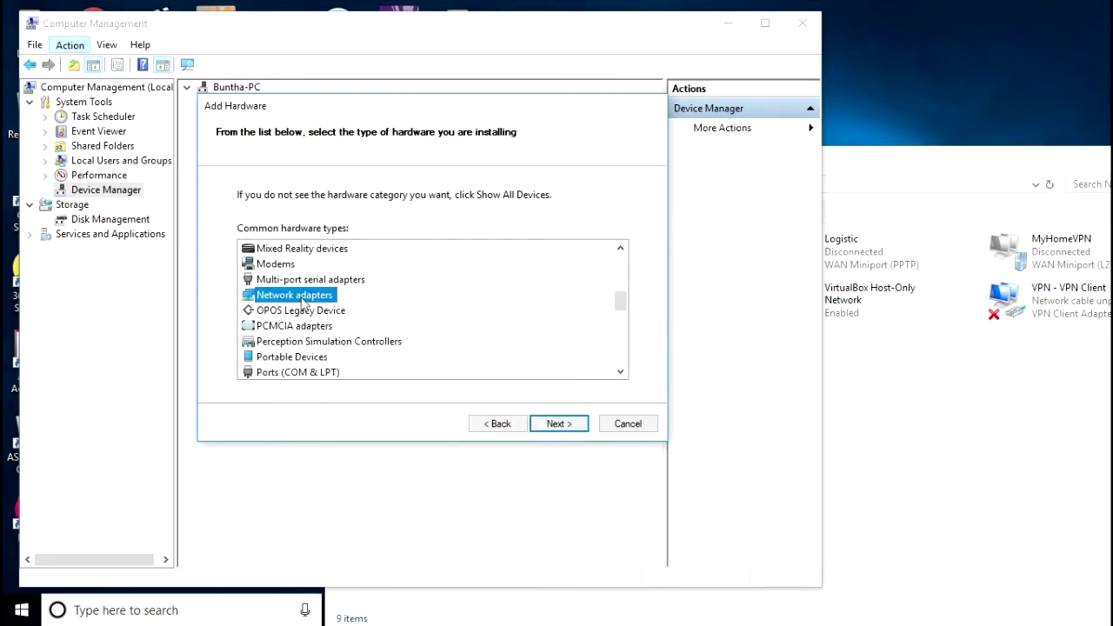
Step: Install the Microsoft KM-TEST Loopback Adapter (manufacturer Microsoft) and finish the wizard
click(555, 424)
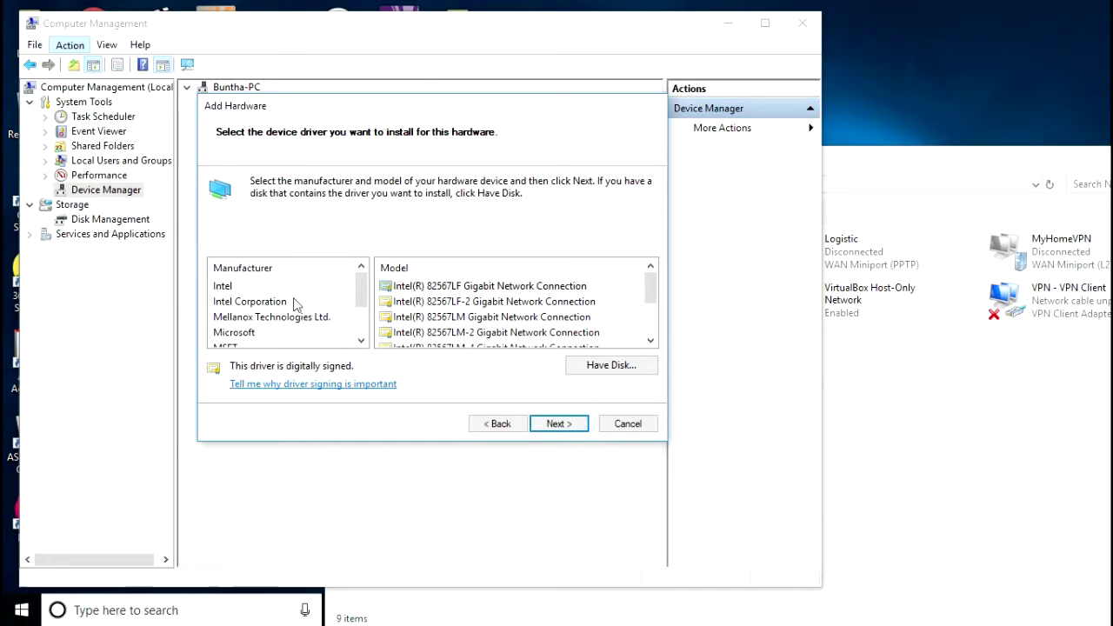
click(235, 333)
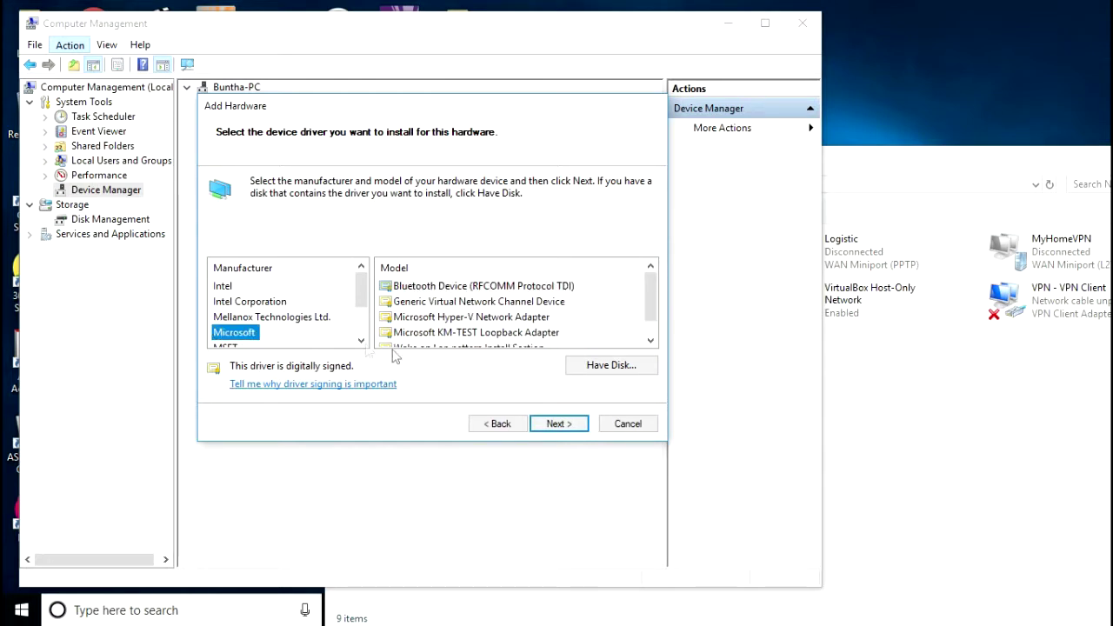
click(441, 335)
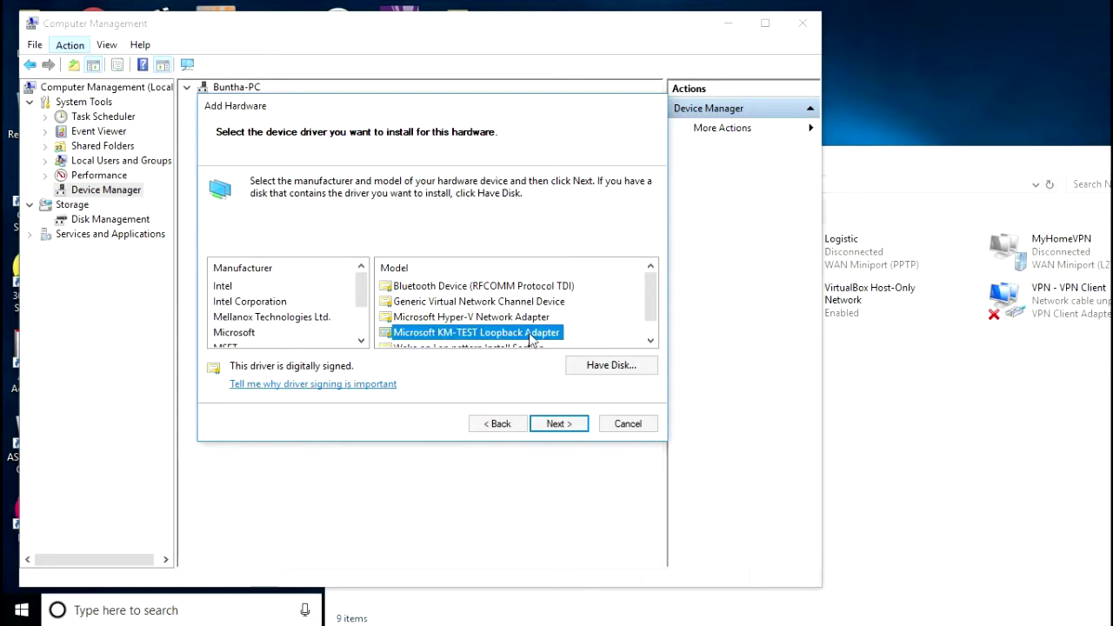
click(558, 423)
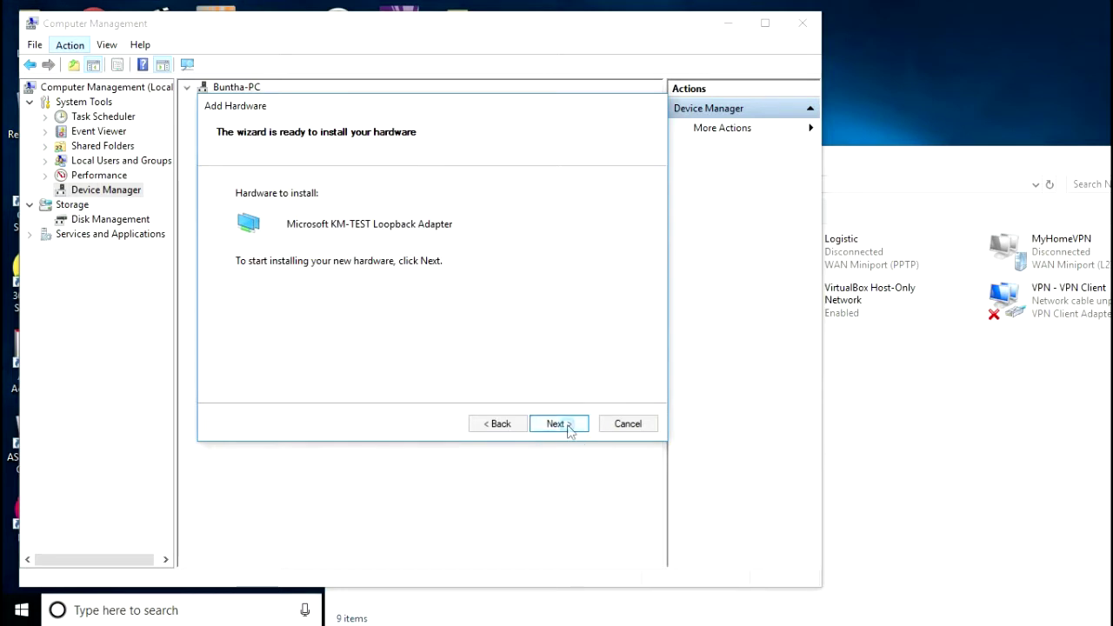
click(567, 426)
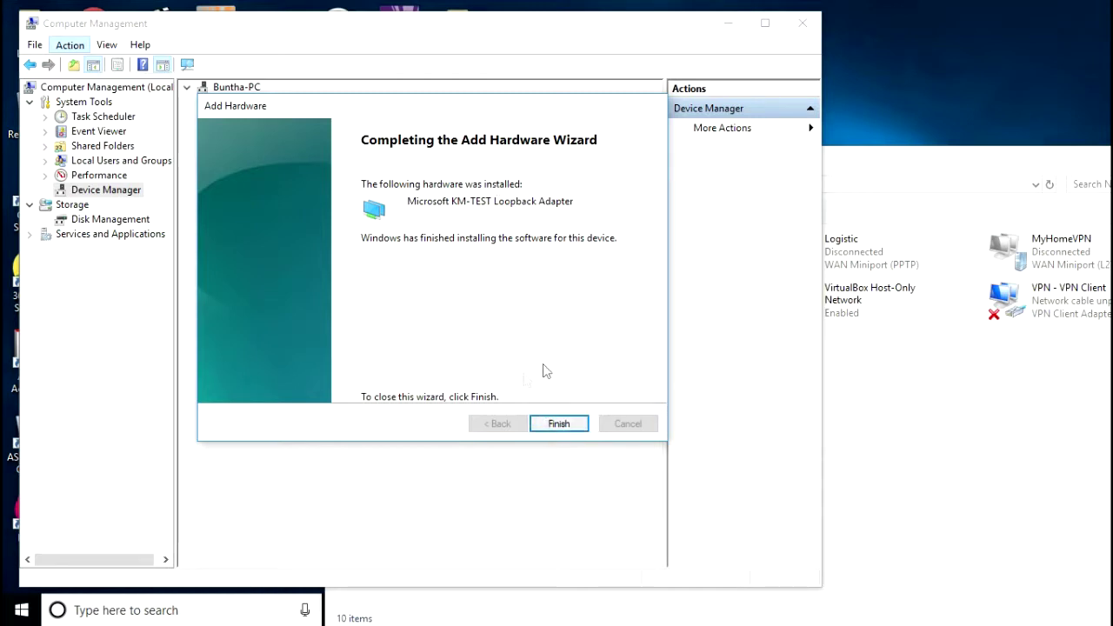
click(568, 431)
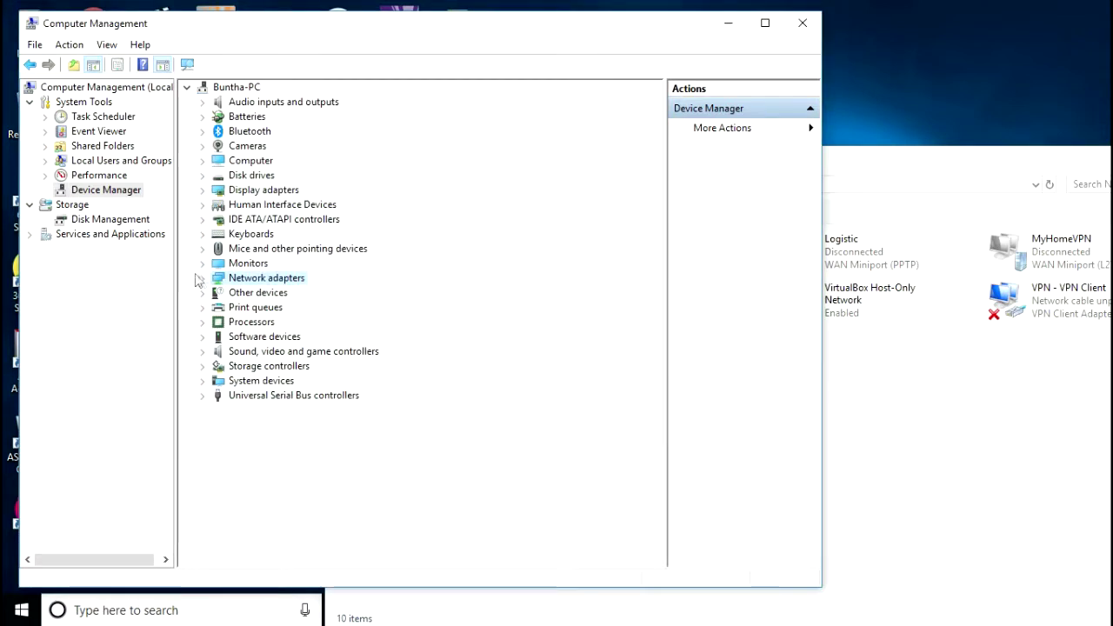
Step: Confirm Microsoft KM-TEST Loopback Adapter appears under Network adapters, then close Computer Management
click(202, 278)
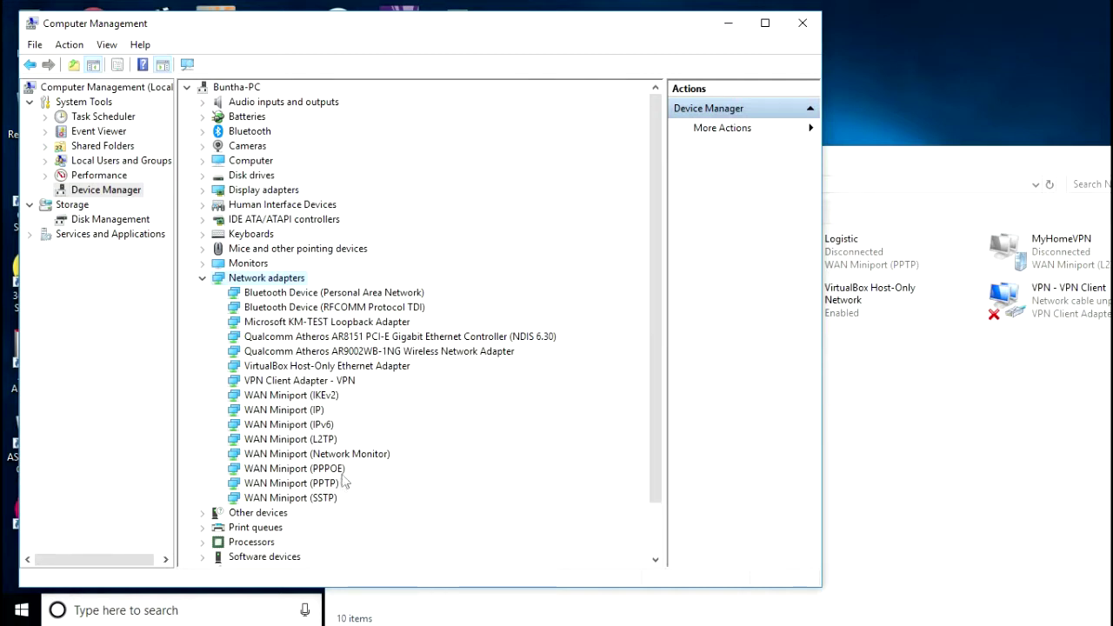
click(351, 323)
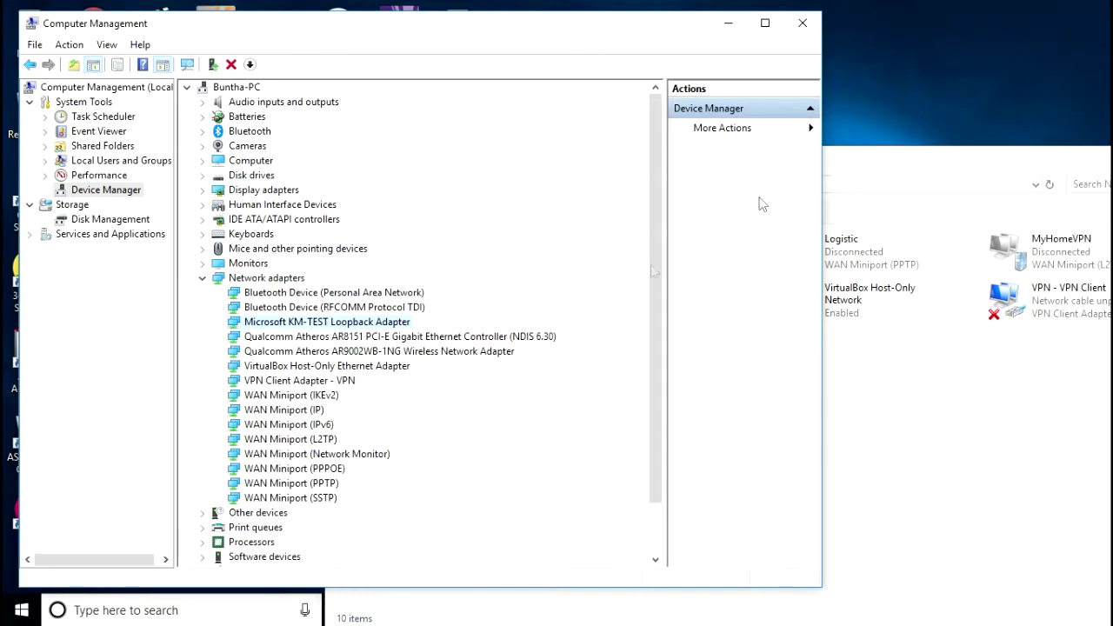
click(802, 22)
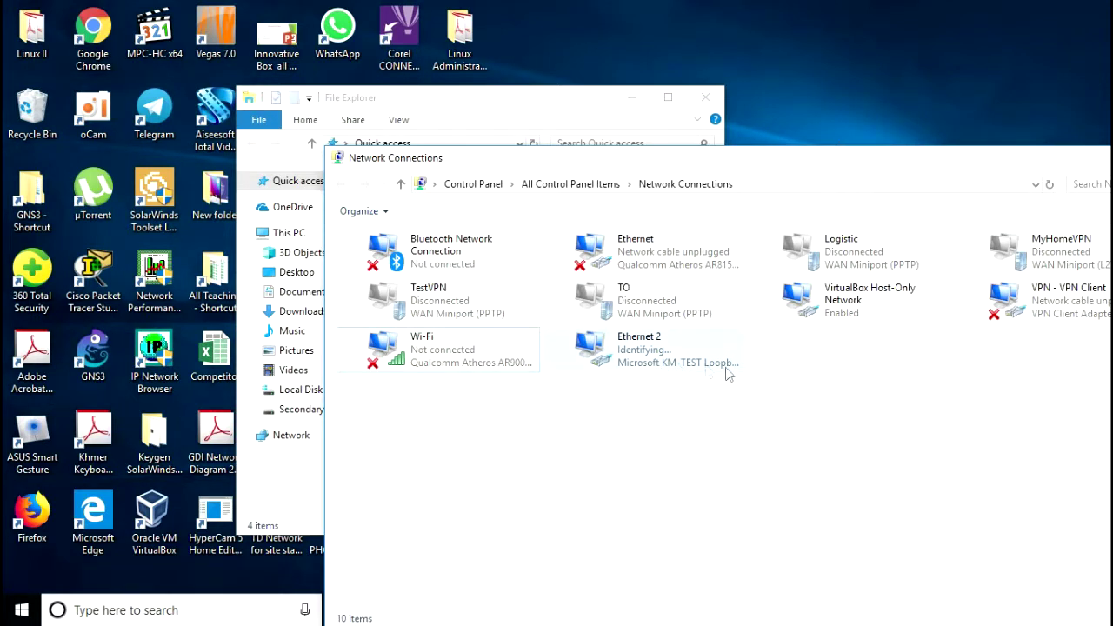
Step: Rename the Ethernet 2 connection to 'LoopBack'
click(648, 358)
right_click(648, 358)
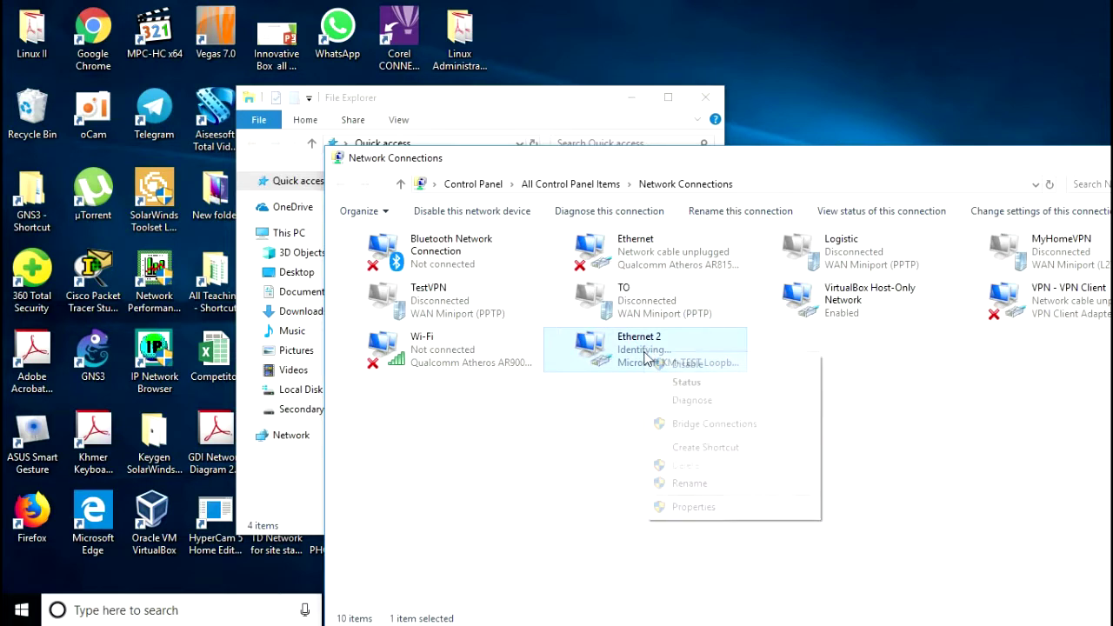
click(700, 487)
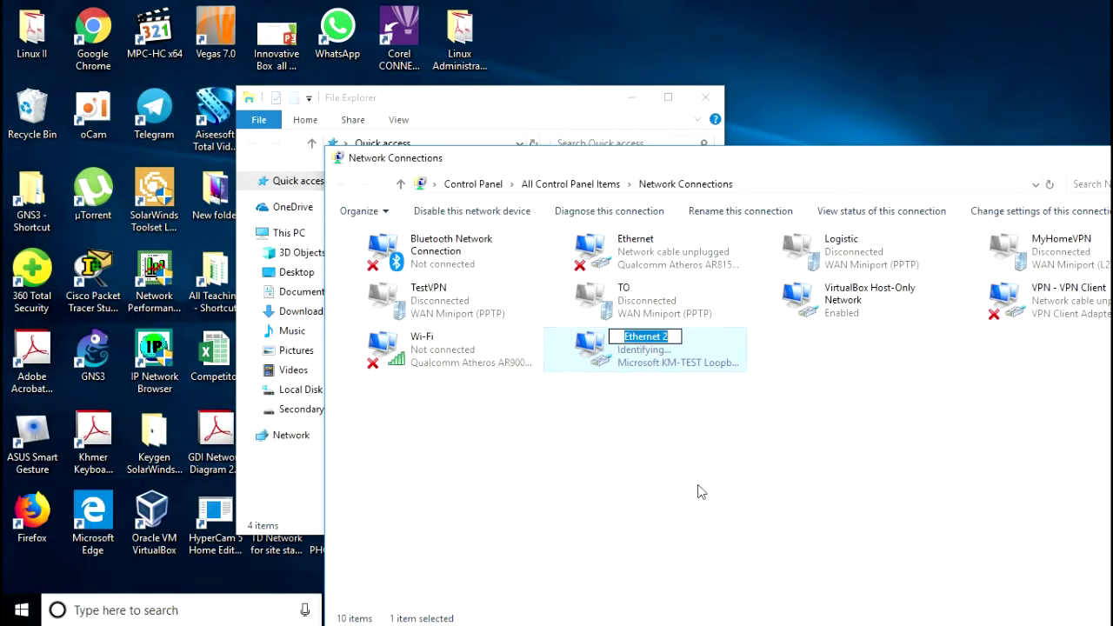
text(Loop)
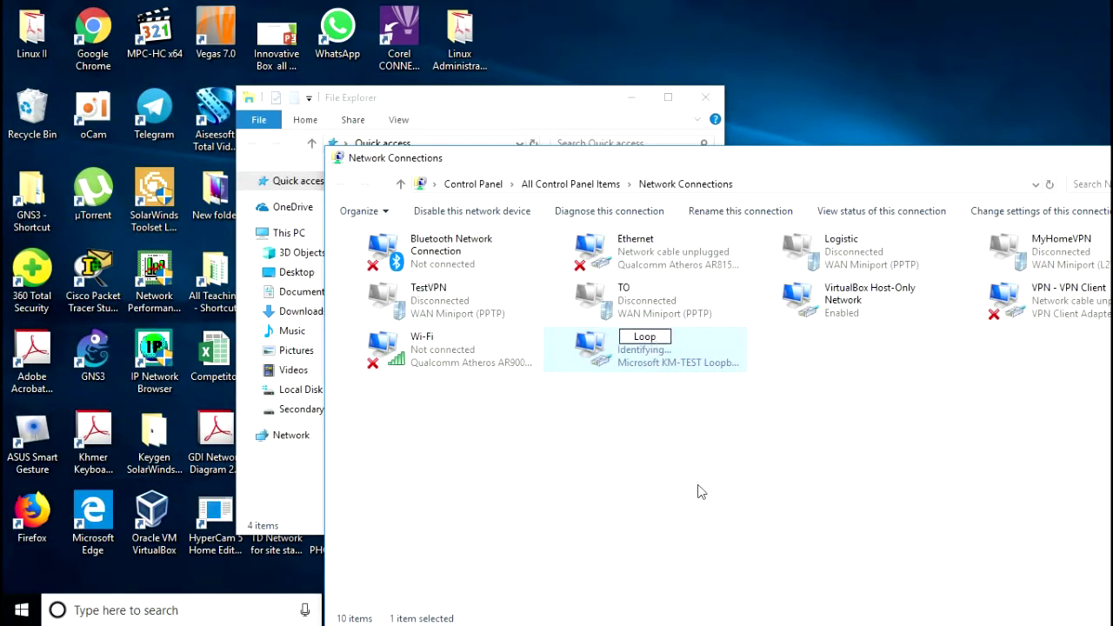
text(Back)
key(Return)
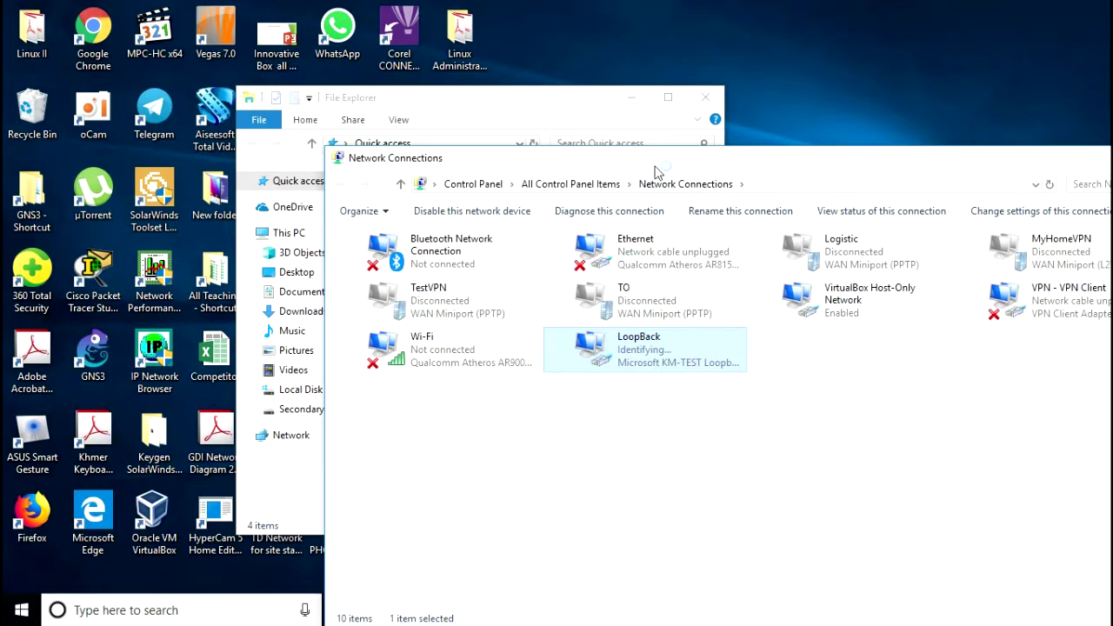
drag(654, 165, 514, 128)
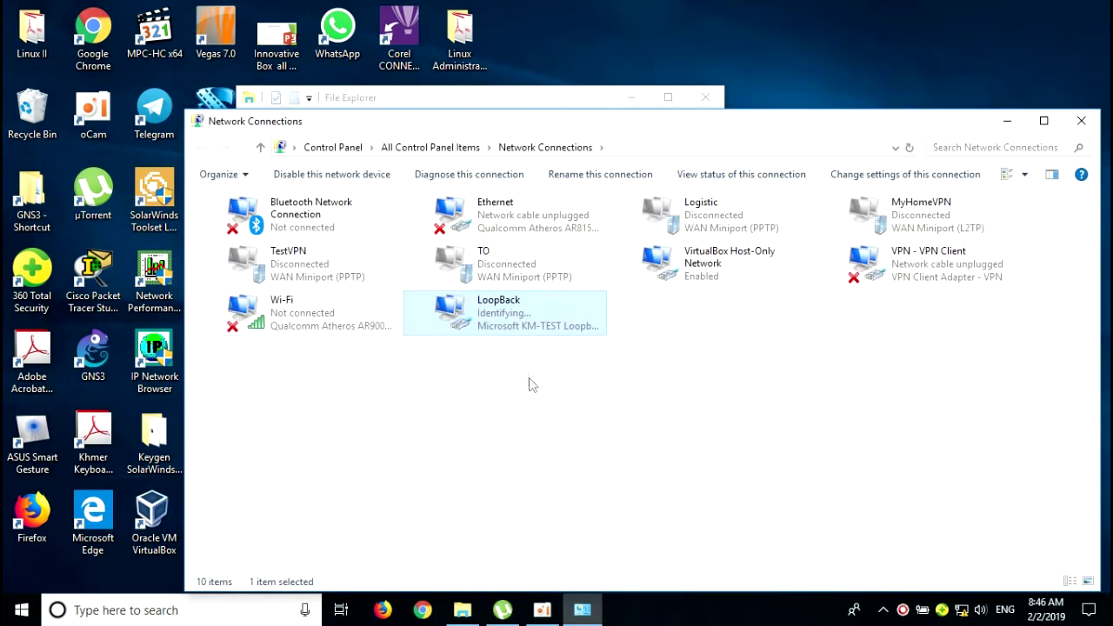
click(491, 388)
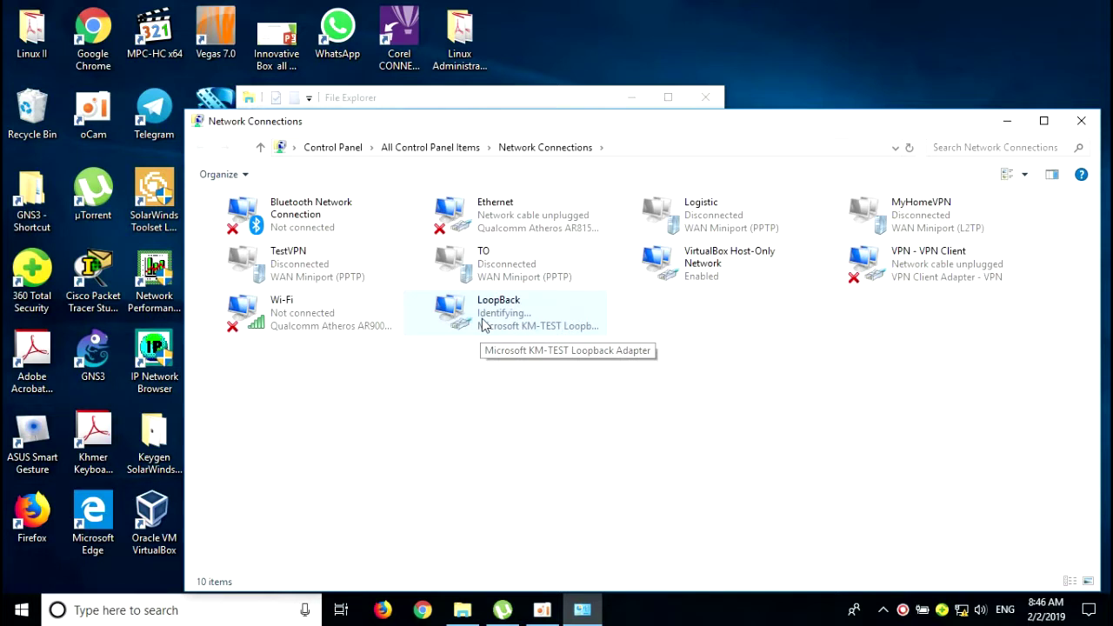
Step: Close Network Connections and File Explorer, leaving only the desktop
click(1082, 123)
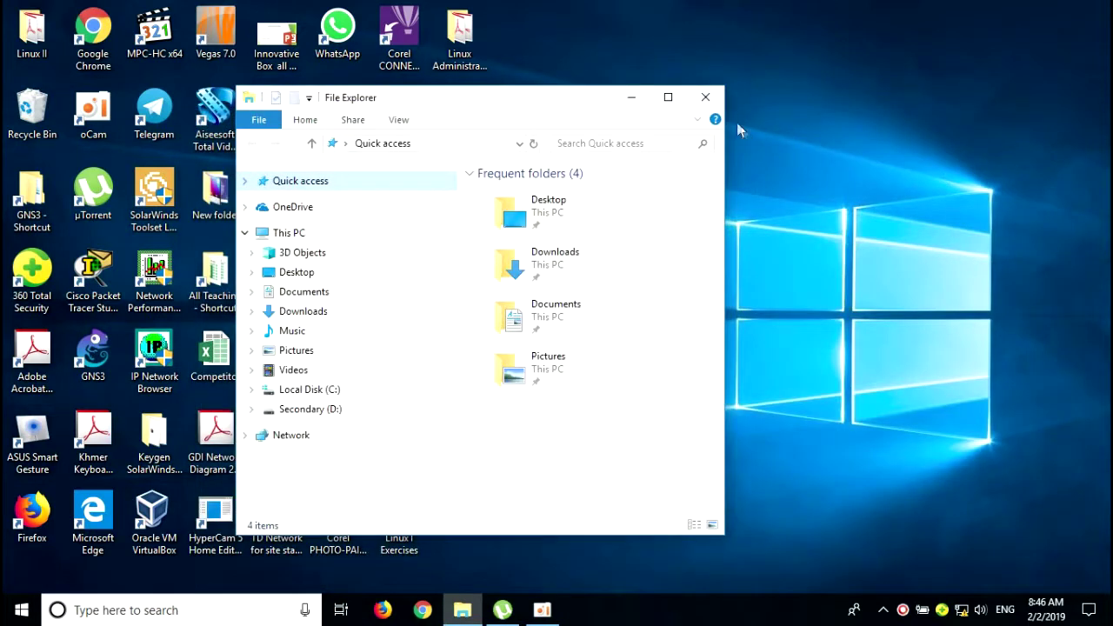
click(705, 96)
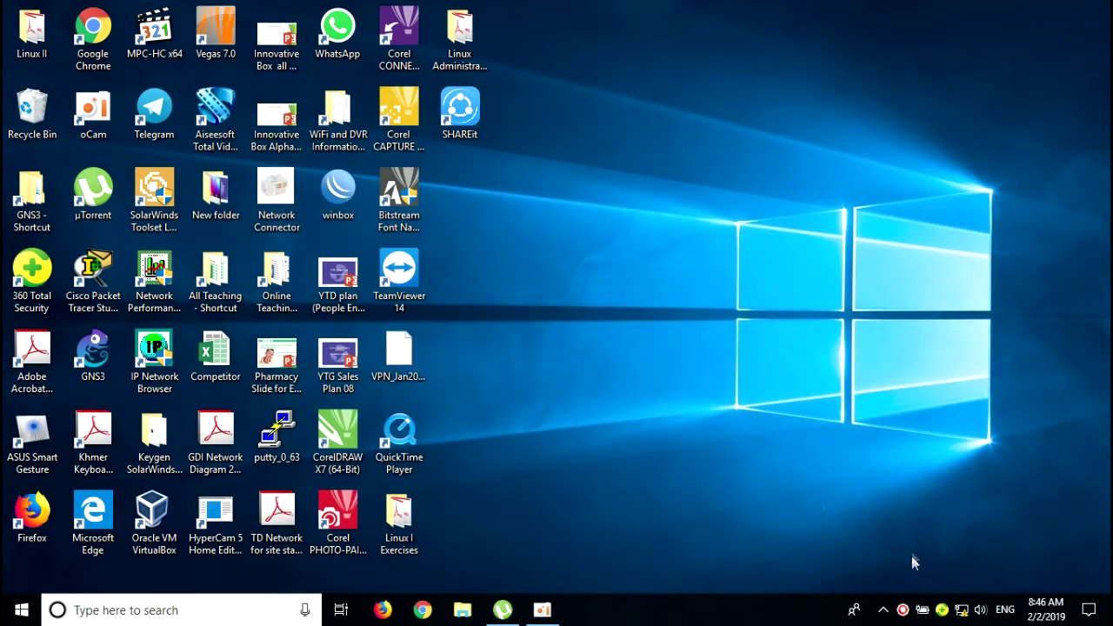